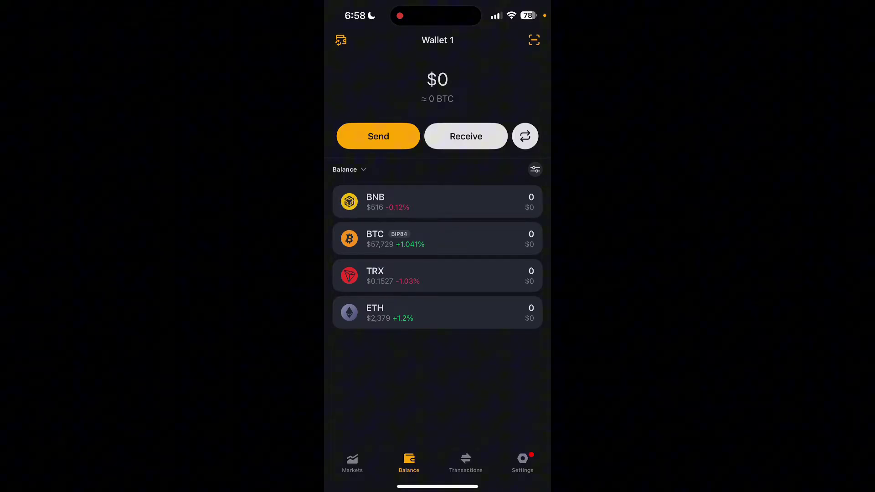
Start a swap paying with ETH, which shows a 0 ETH balance.
left_click(525, 136)
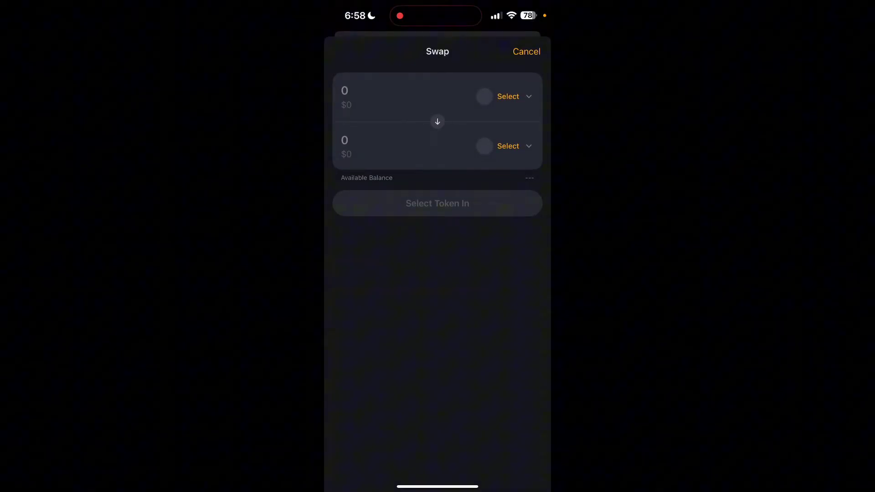
left_click(508, 96)
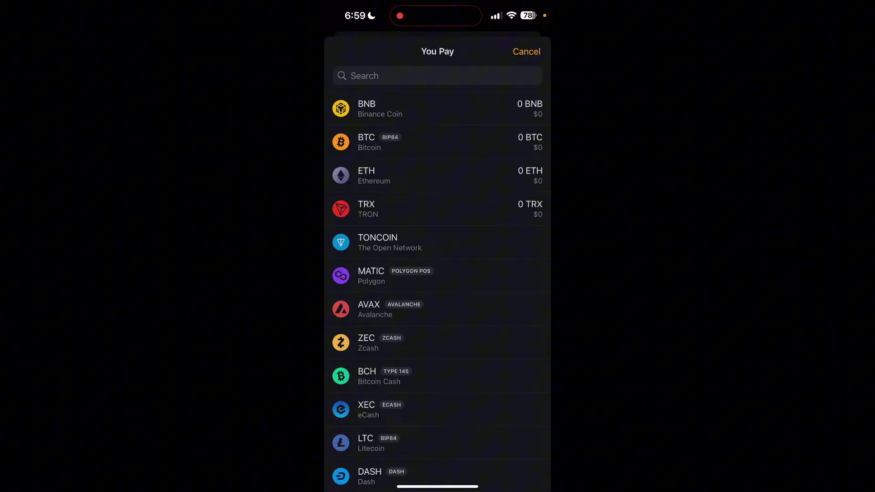
left_click(437, 176)
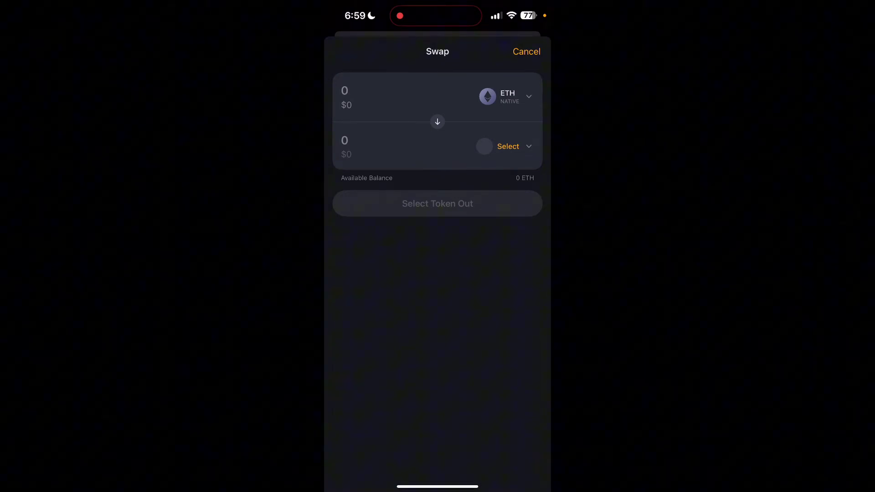
Choose BTC (BIP84) as the token to receive.
left_click(506, 147)
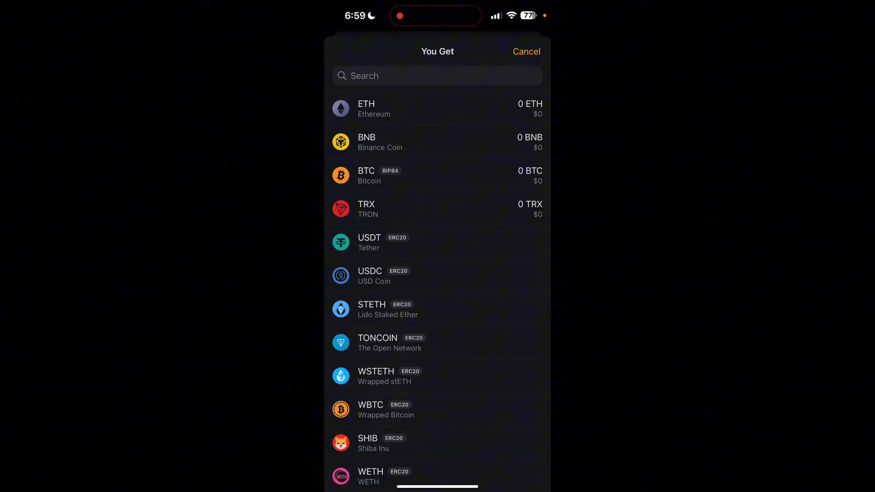
left_click(437, 175)
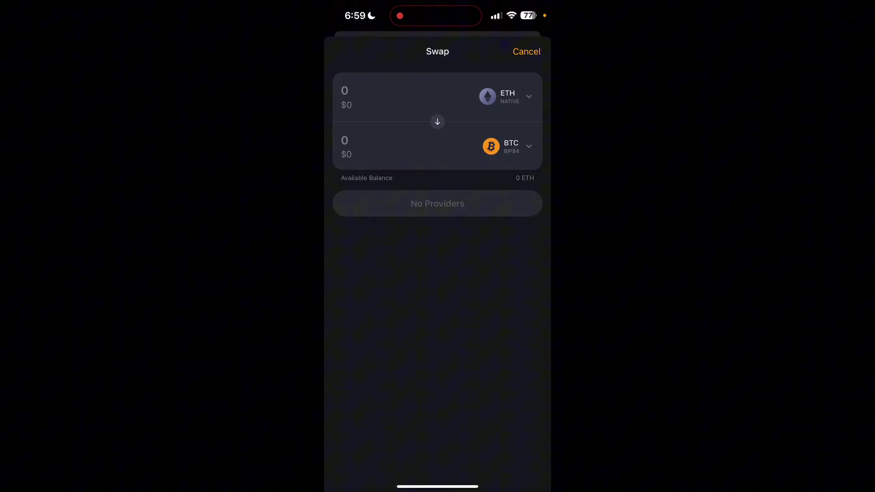
Cancel the swap to return to Wallet 1's balance with BNB, BTC, TRX and ETH.
left_click(527, 51)
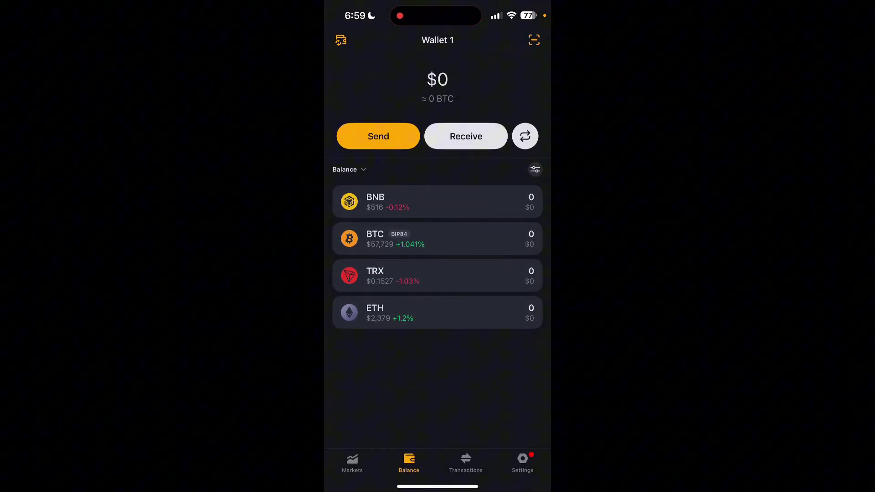